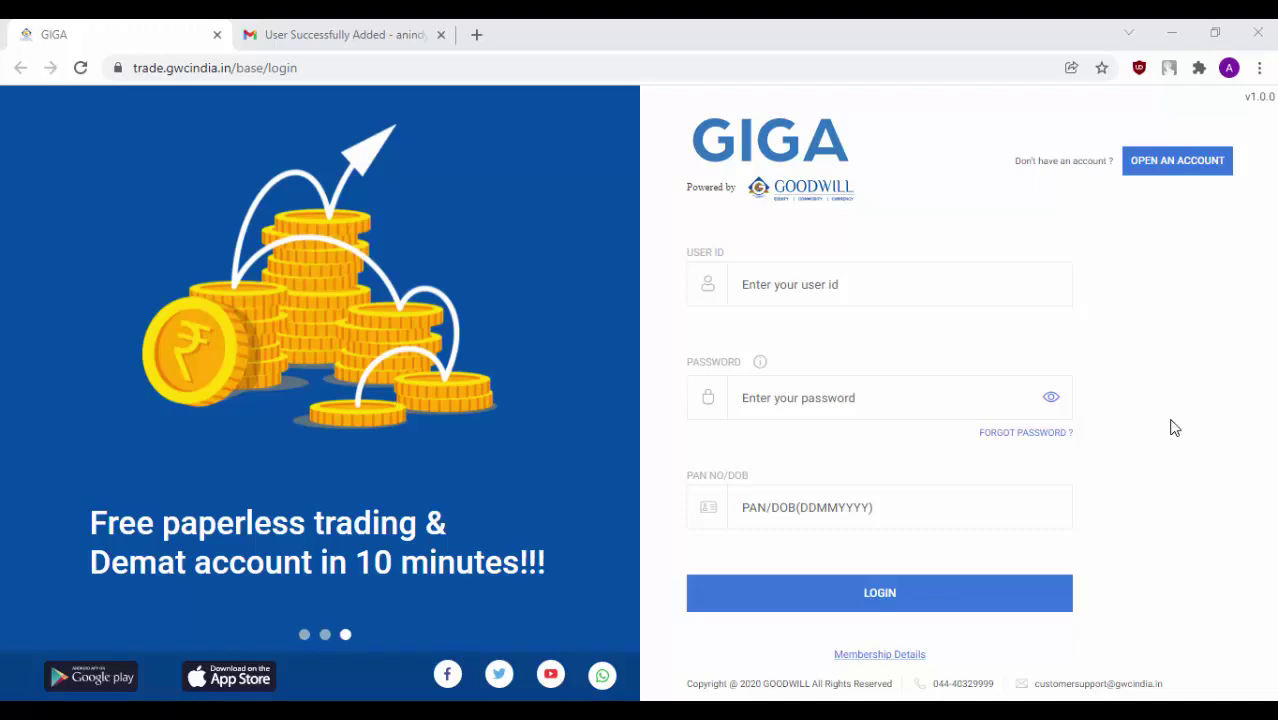
Check the account email, then log in to GIGA with the user ID, emailed password and PAN
left_click(398, 36)
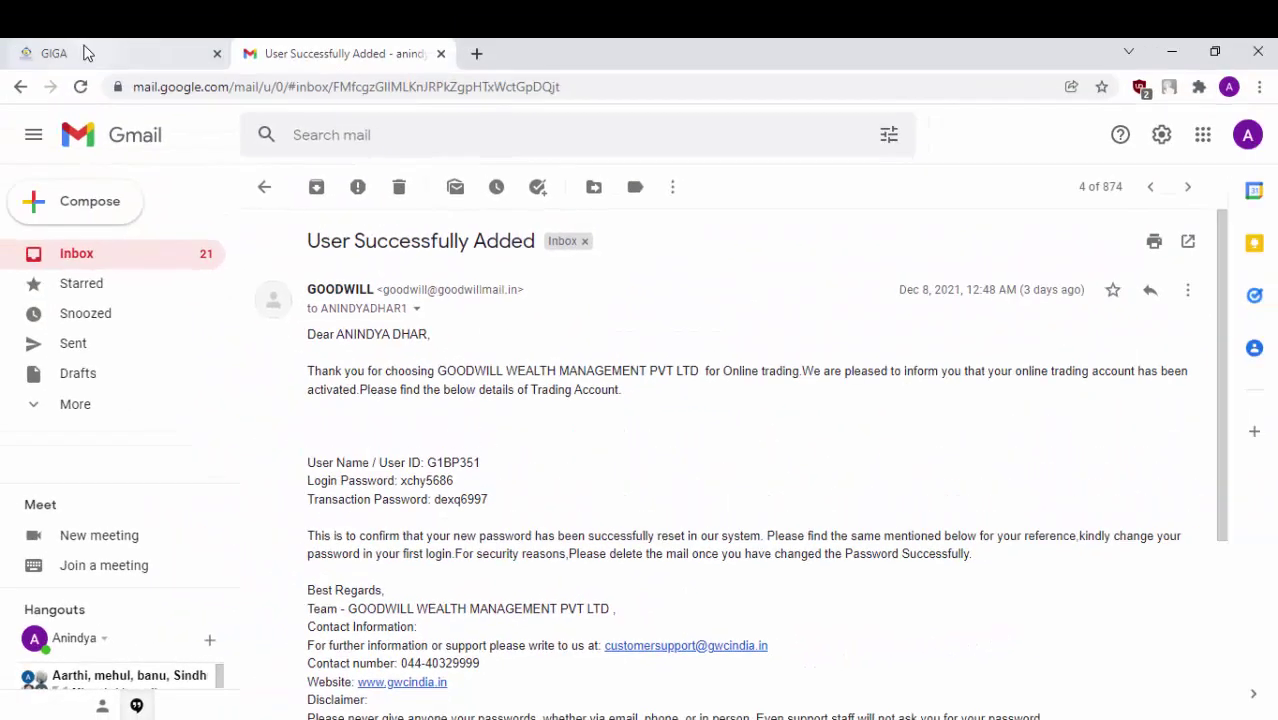
left_click(86, 53)
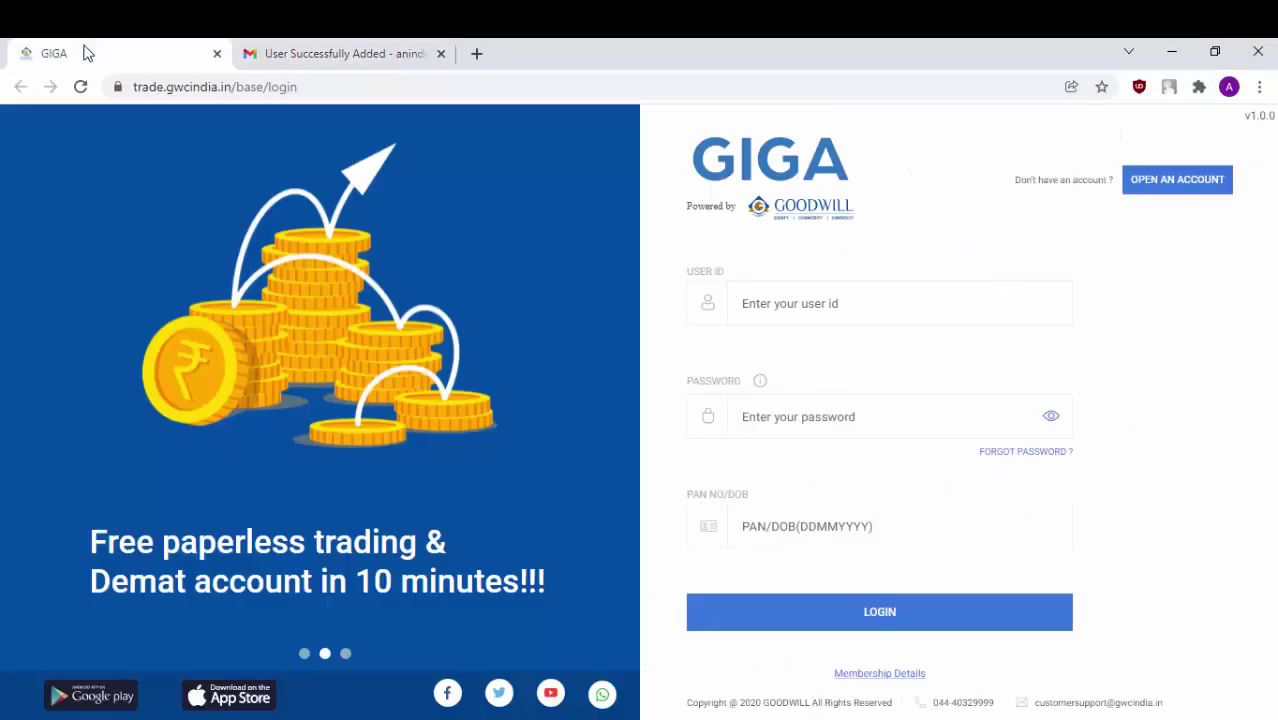
left_click(844, 303)
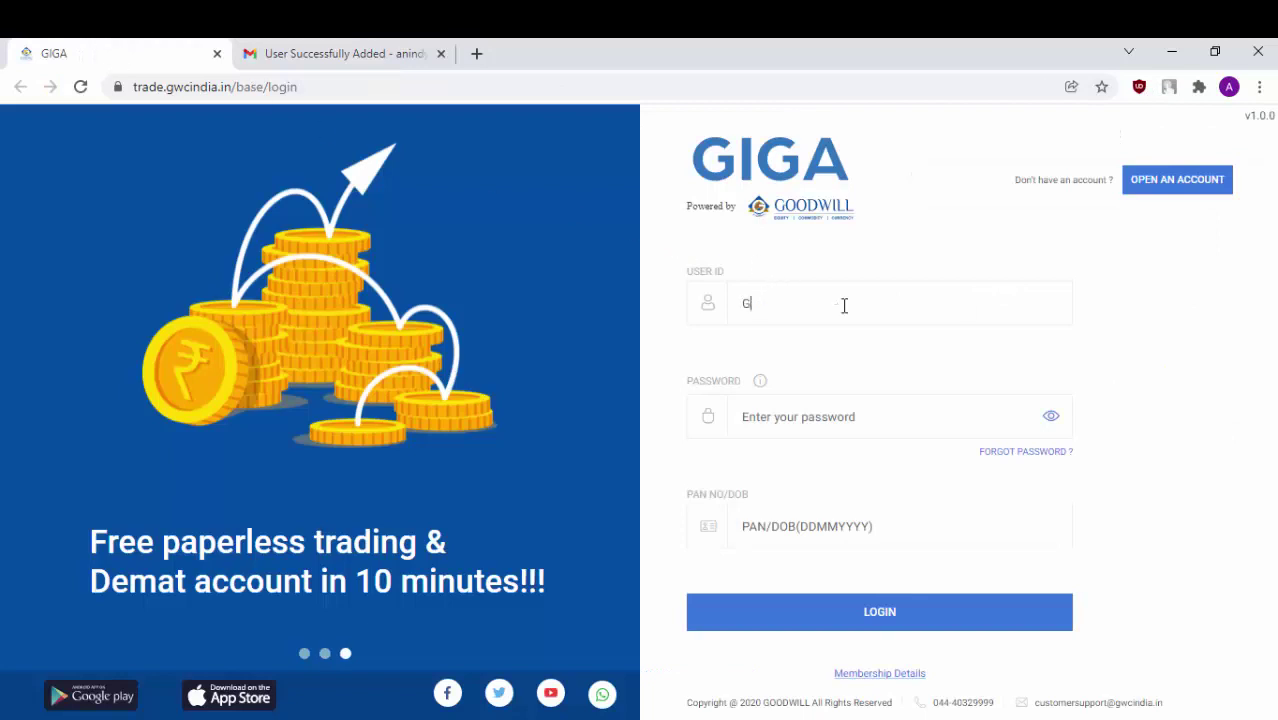
left_click(860, 420)
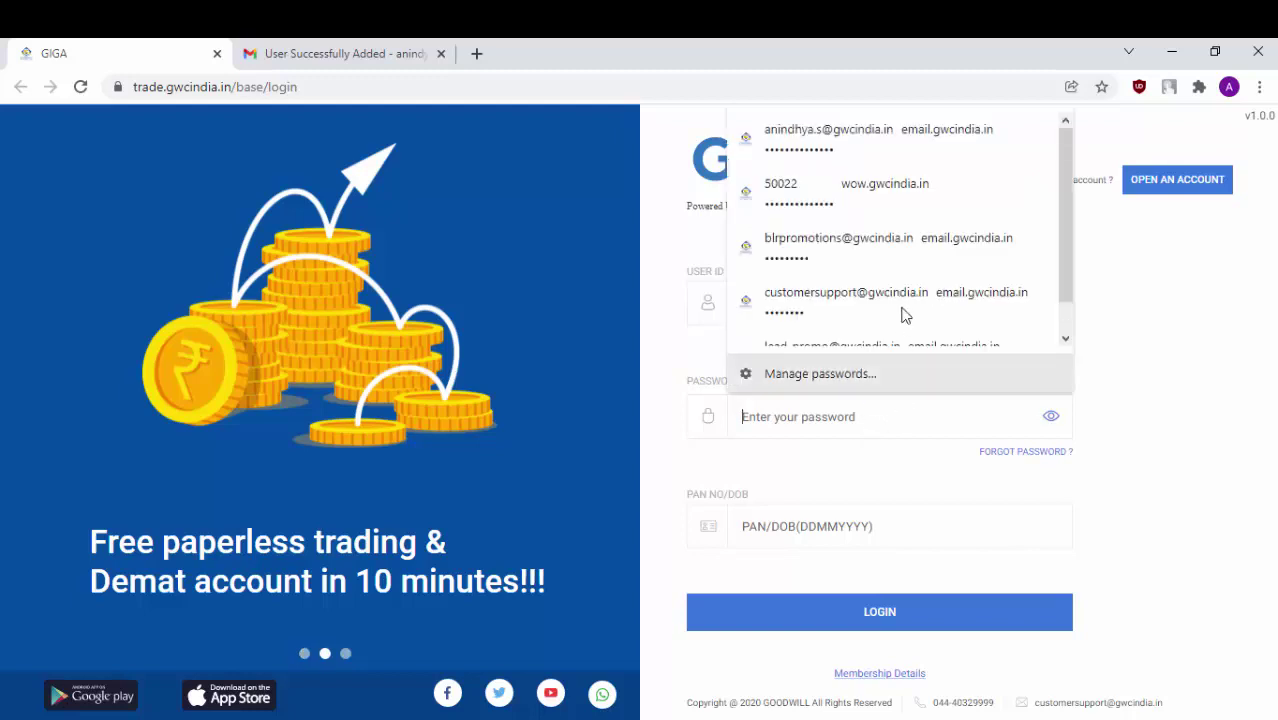
type("•••")
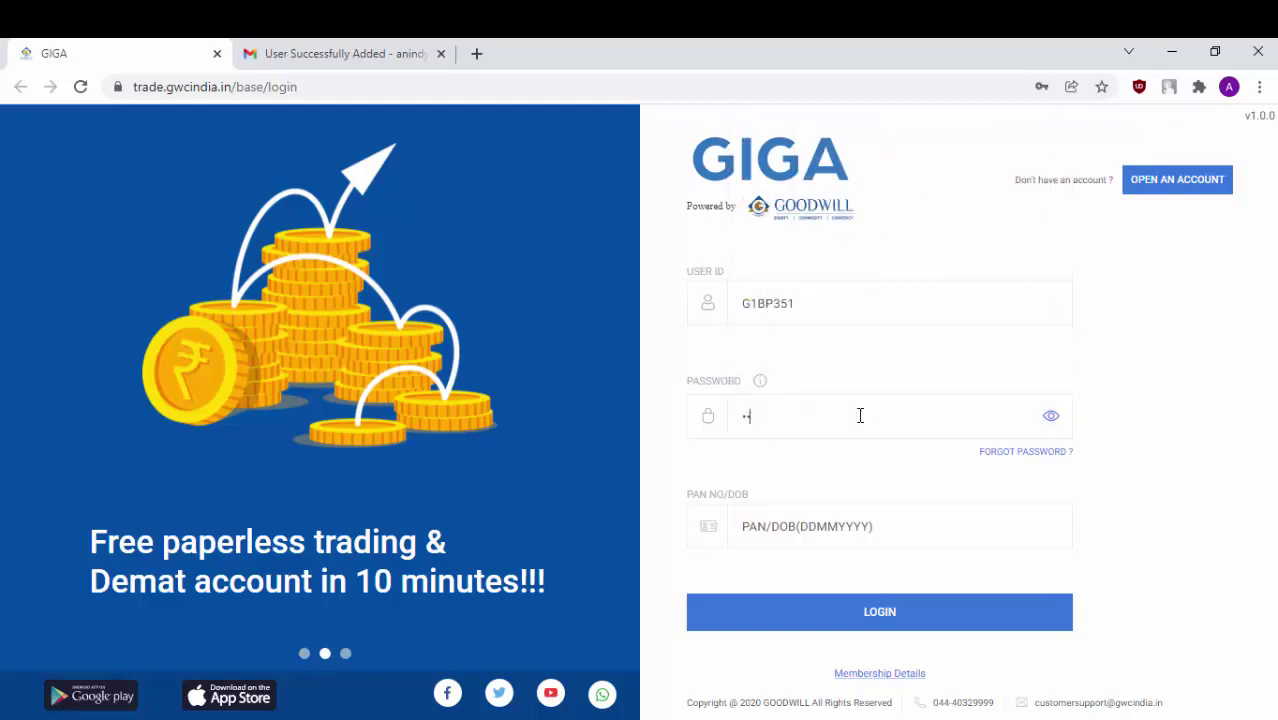
type("•••••")
left_click(819, 532)
type("ABCDE1234F")
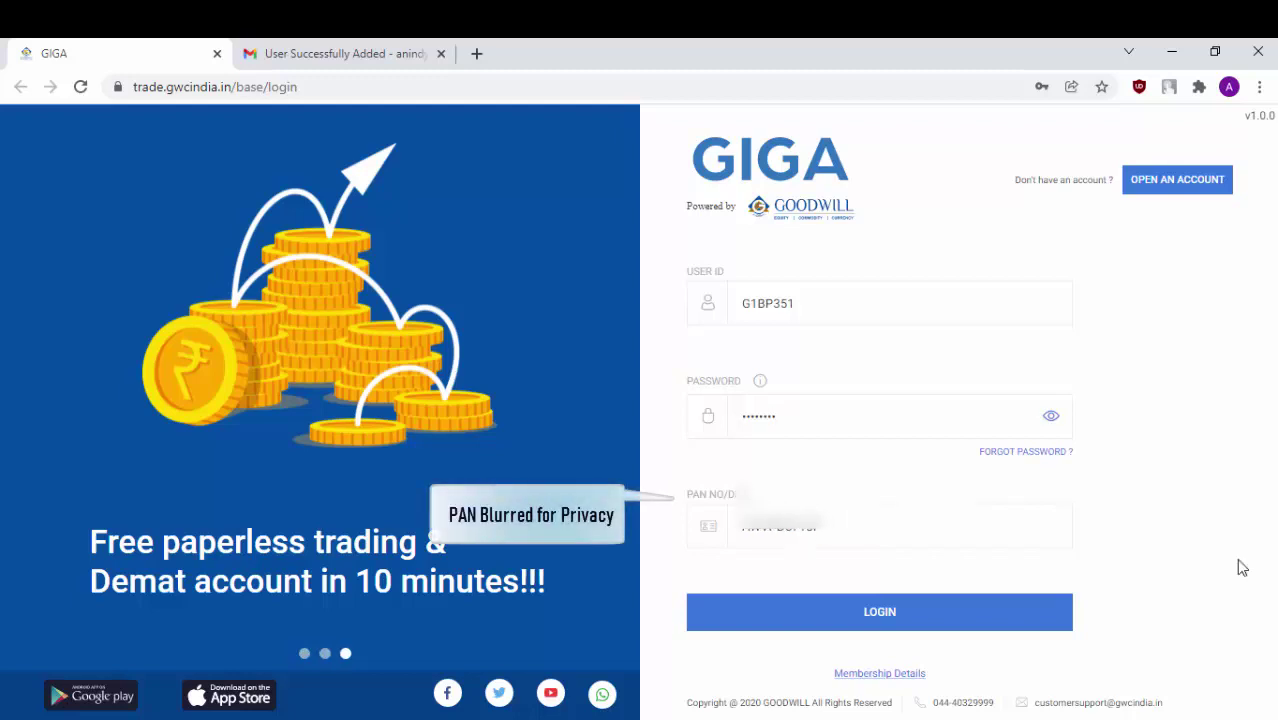
left_click(1018, 624)
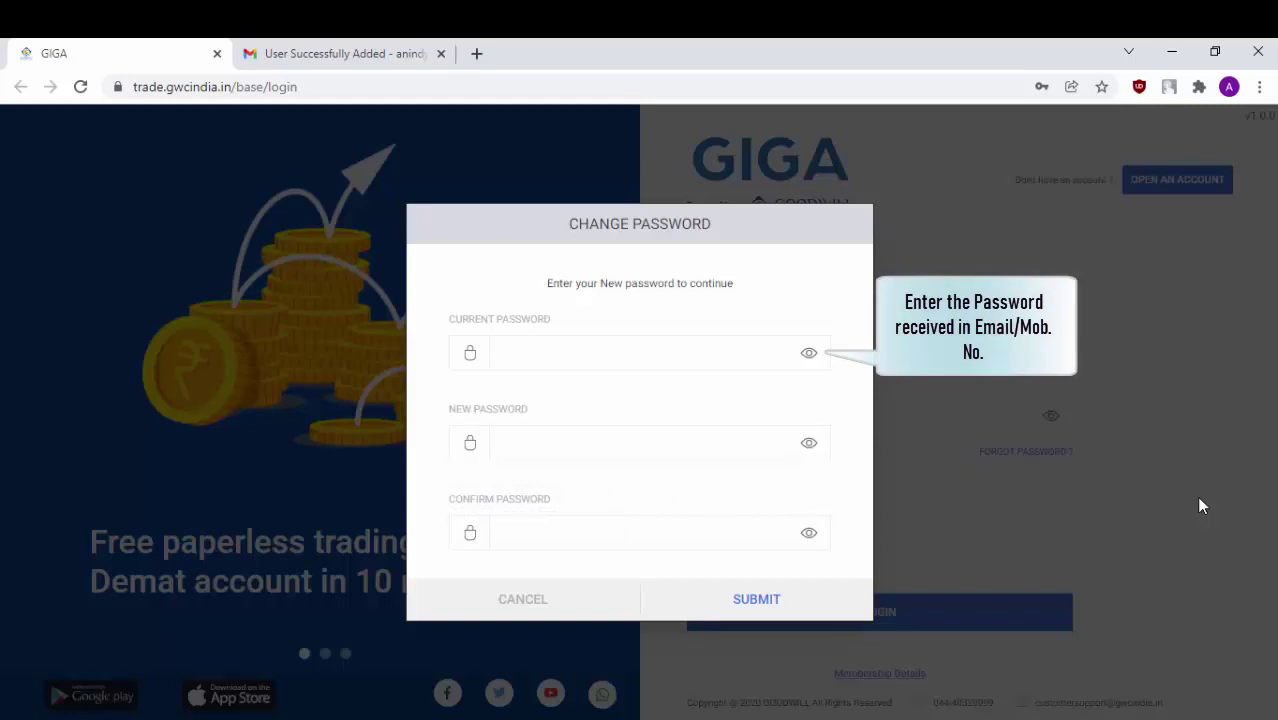
Paste the emailed password as current, enter and confirm a new one, submit, and dismiss the confirmation
key("ctrl+v")
left_click(690, 440)
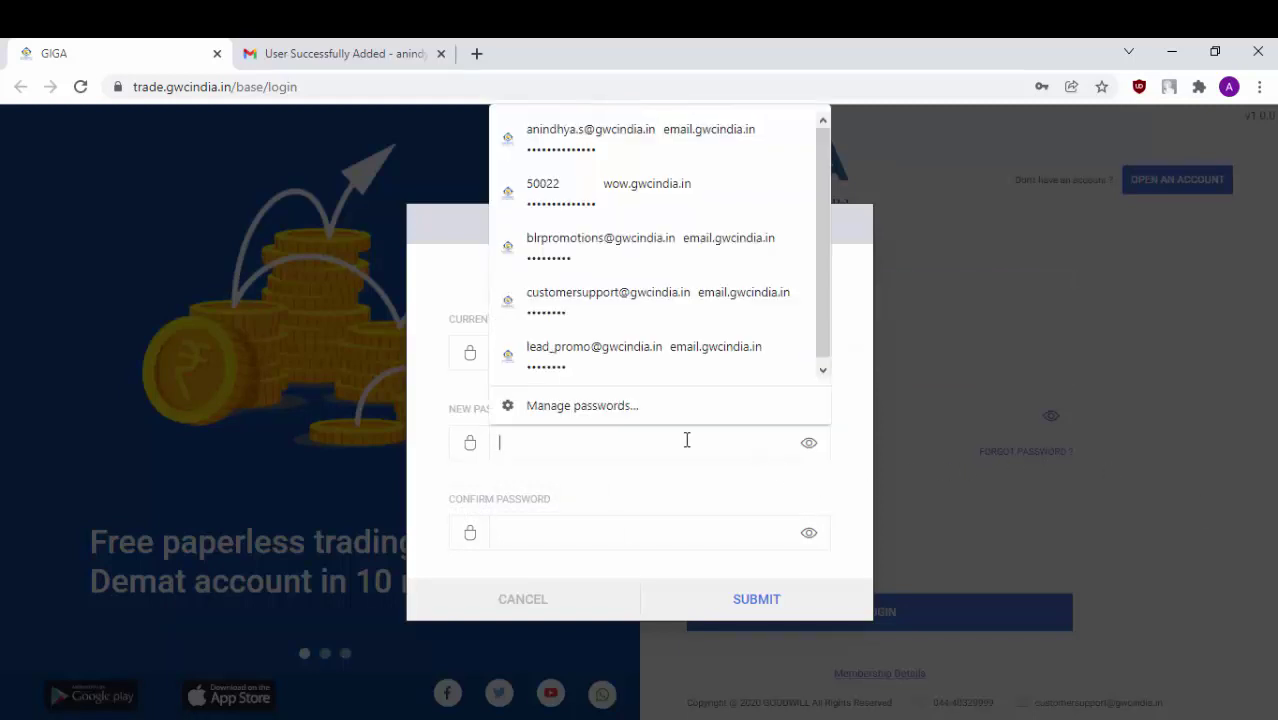
key("ctrl+v")
left_click(627, 535)
key("ctrl+v")
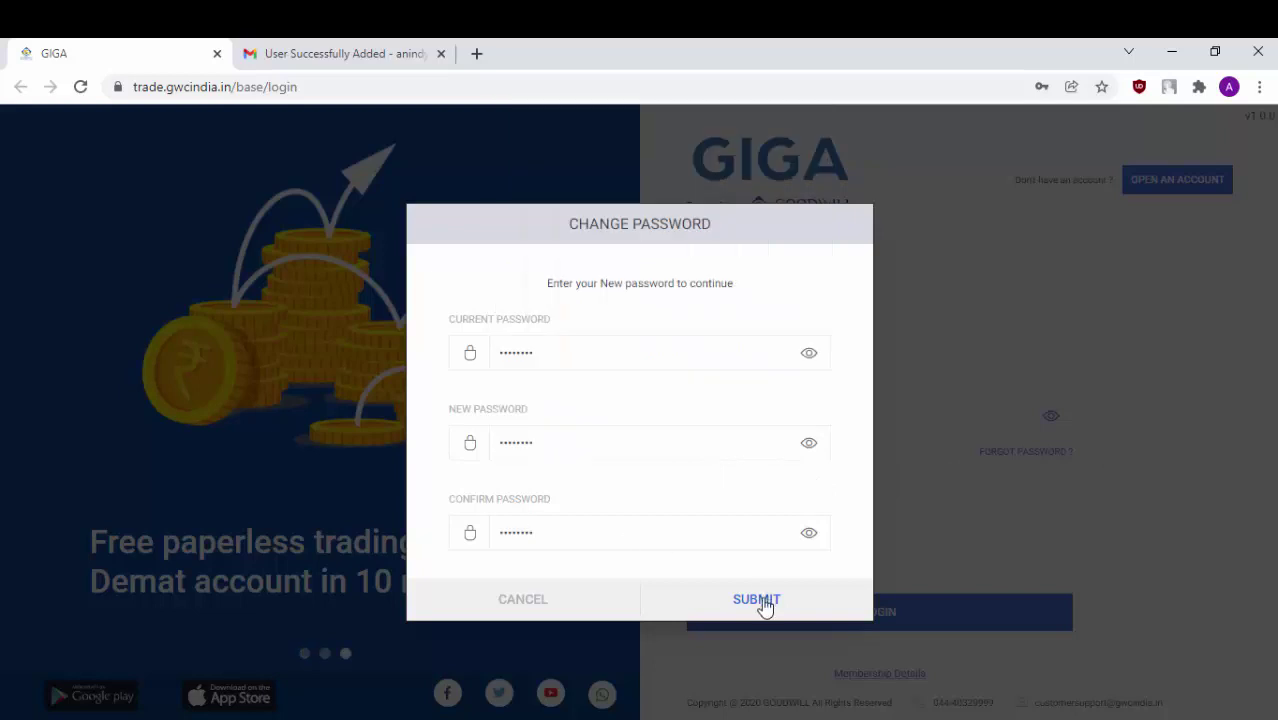
left_click(765, 603)
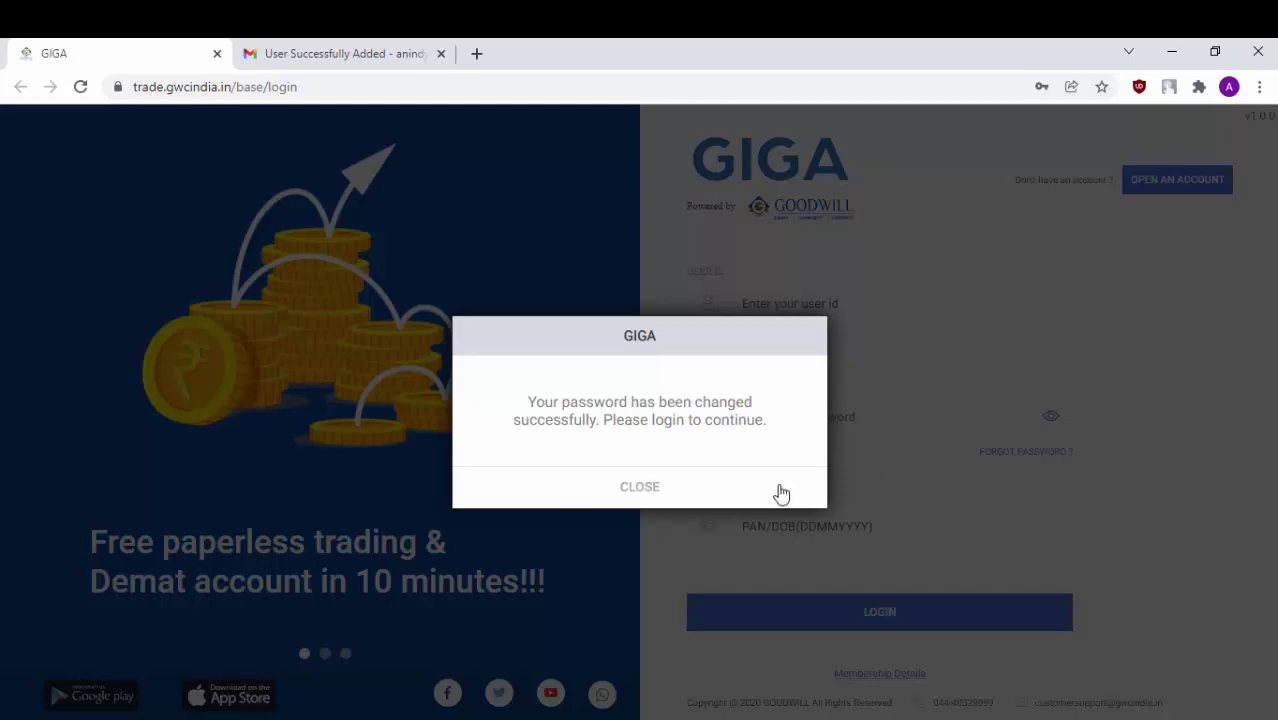
left_click(673, 497)
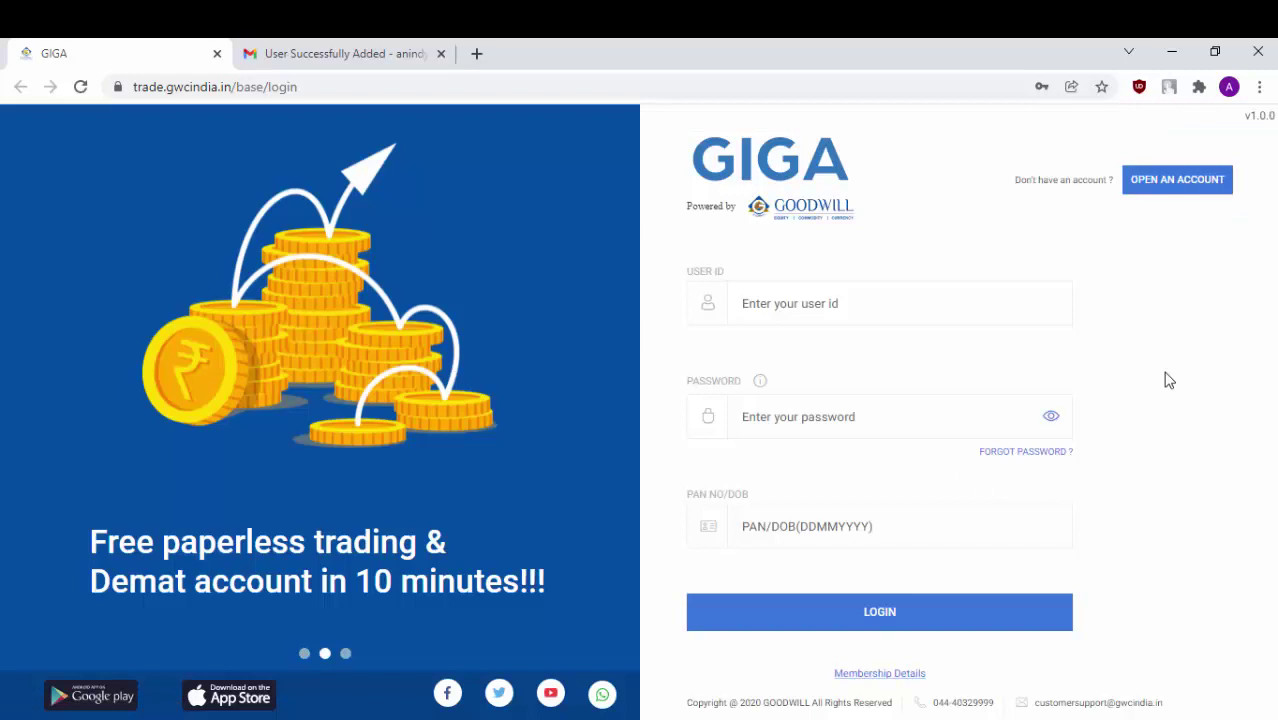
Log back in to GIGA with the autocompleted user ID and the new password
type("G1")
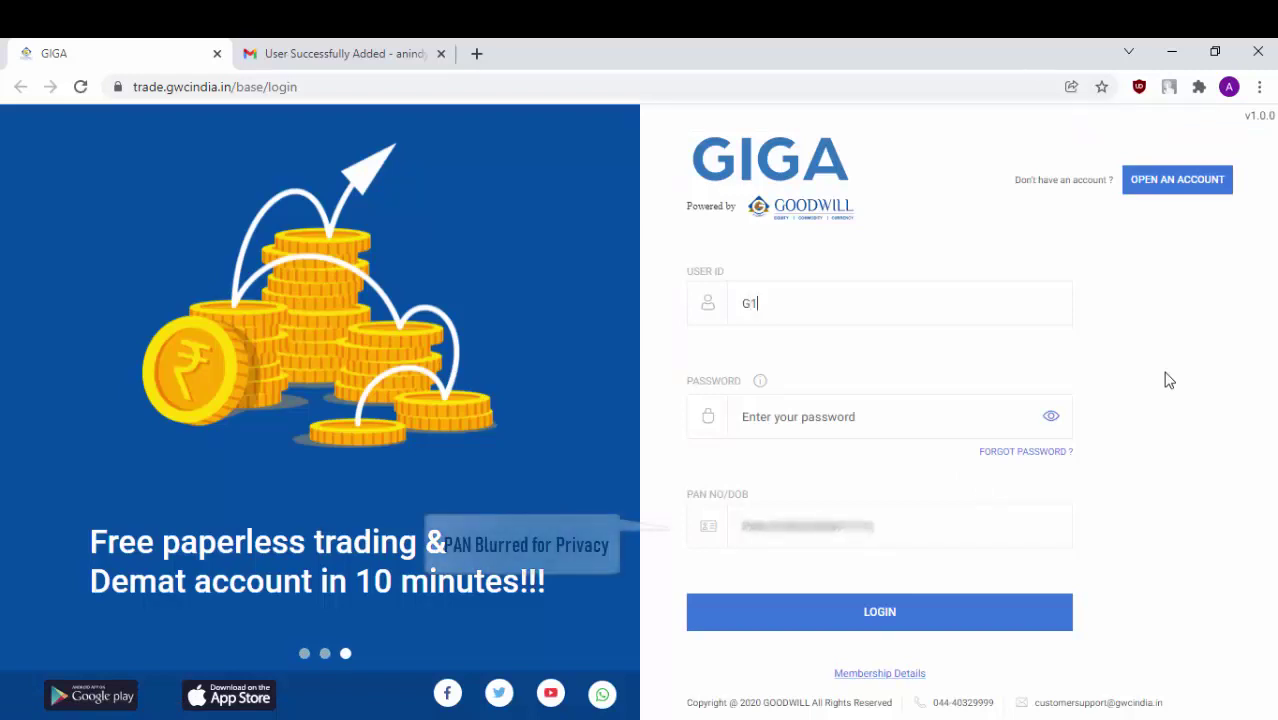
key("Down")
key("Return")
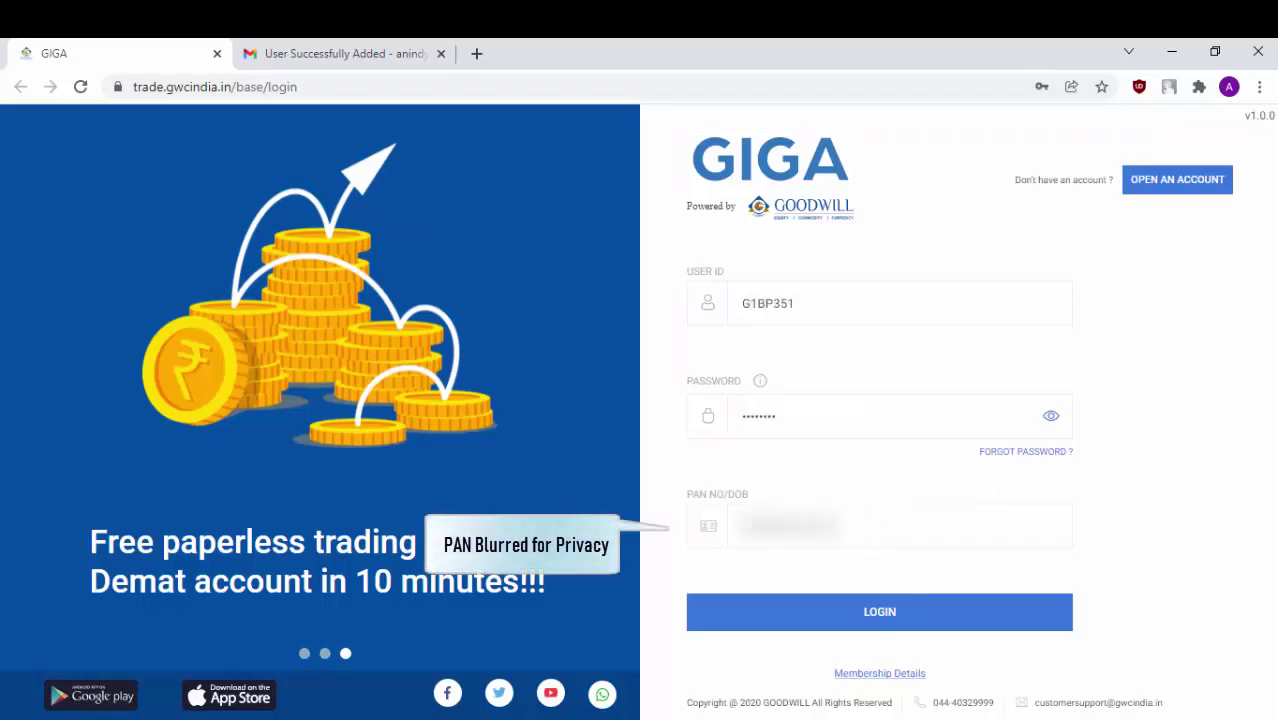
left_click(965, 618)
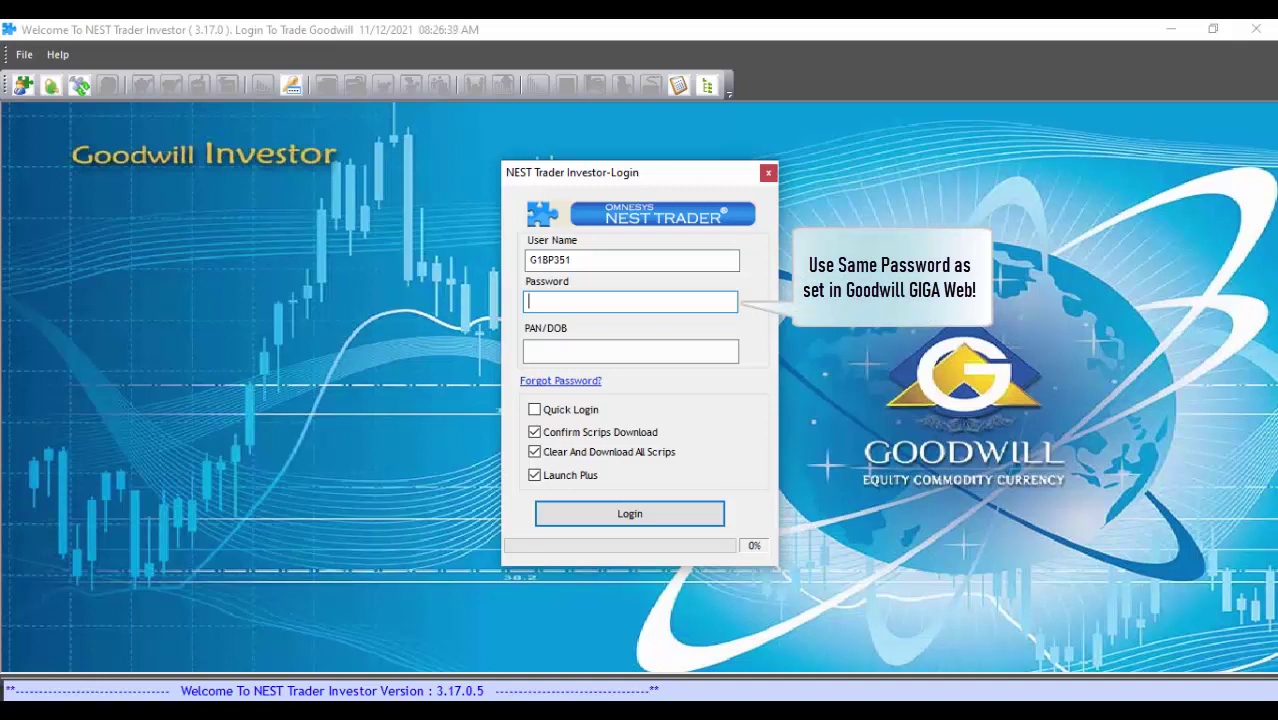
Log in to NEST Trader with the GIGA password and the PAN in capitals
type("********")
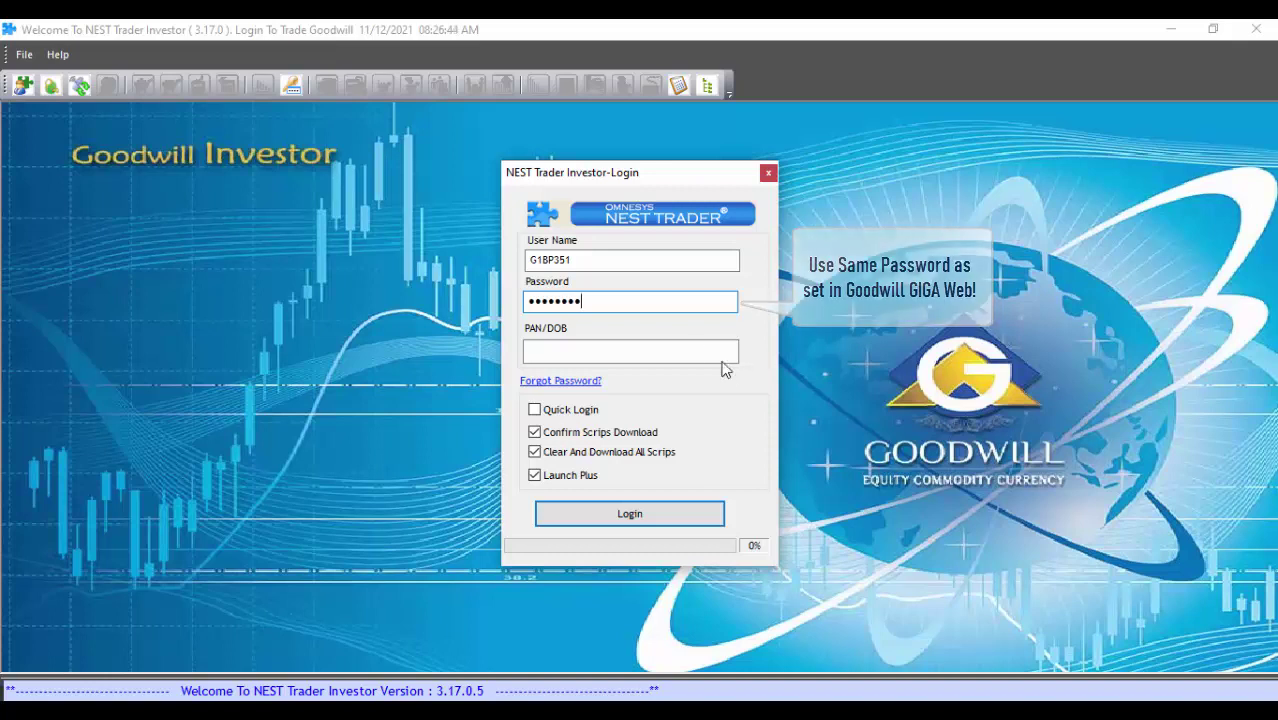
left_click(696, 354)
key("Caps_Lock")
type("**")
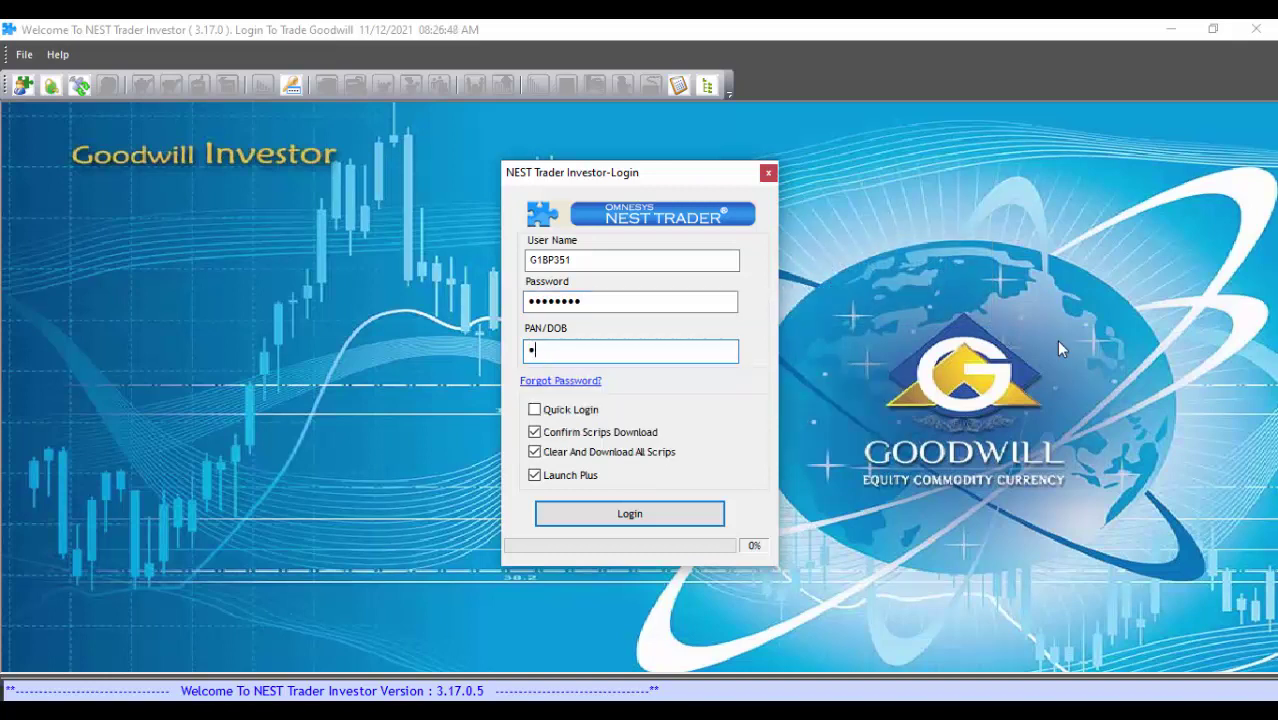
type("*********")
left_click(712, 520)
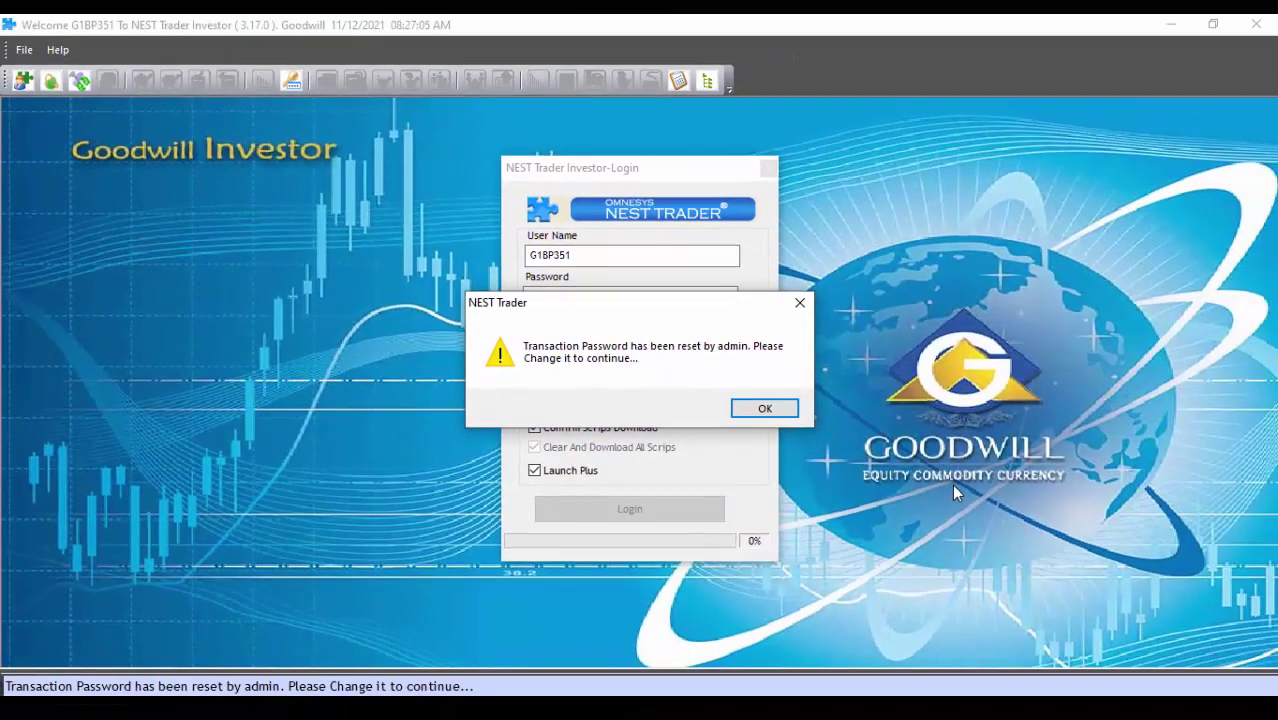
Acknowledge the reset notice, replace the old transaction password with a new one, and dismiss the success message
left_click(772, 408)
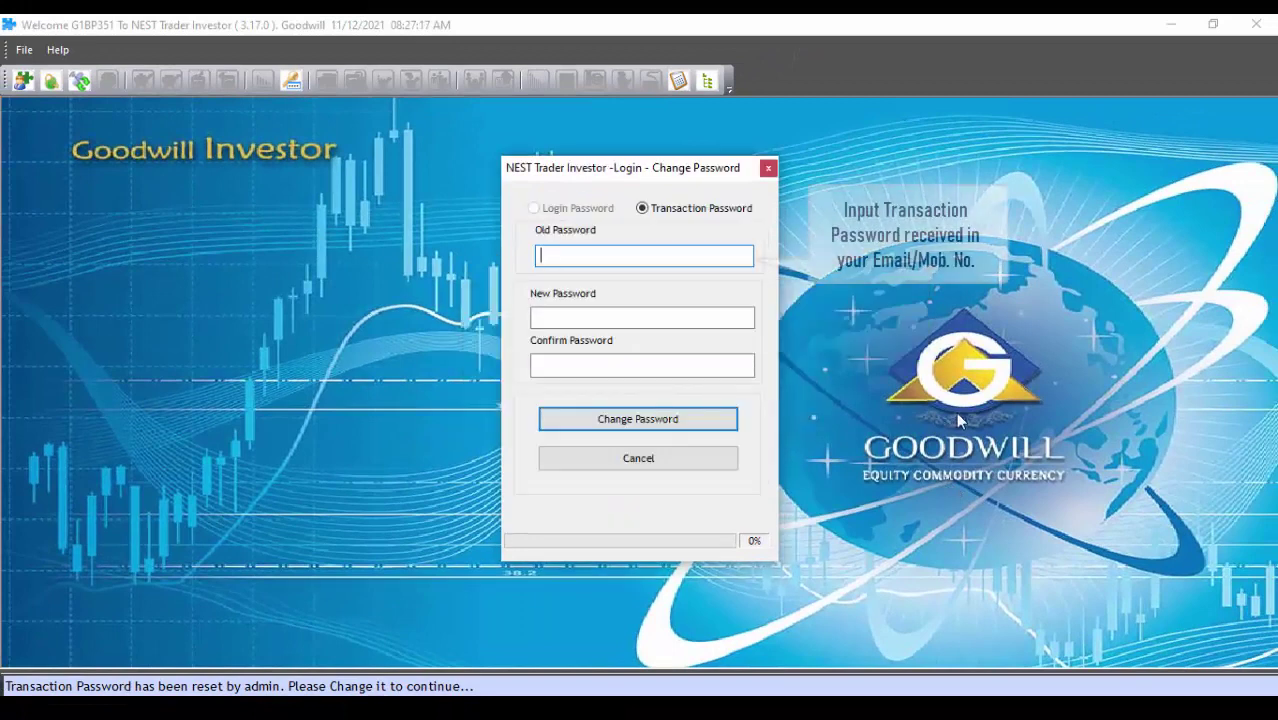
type("•••")
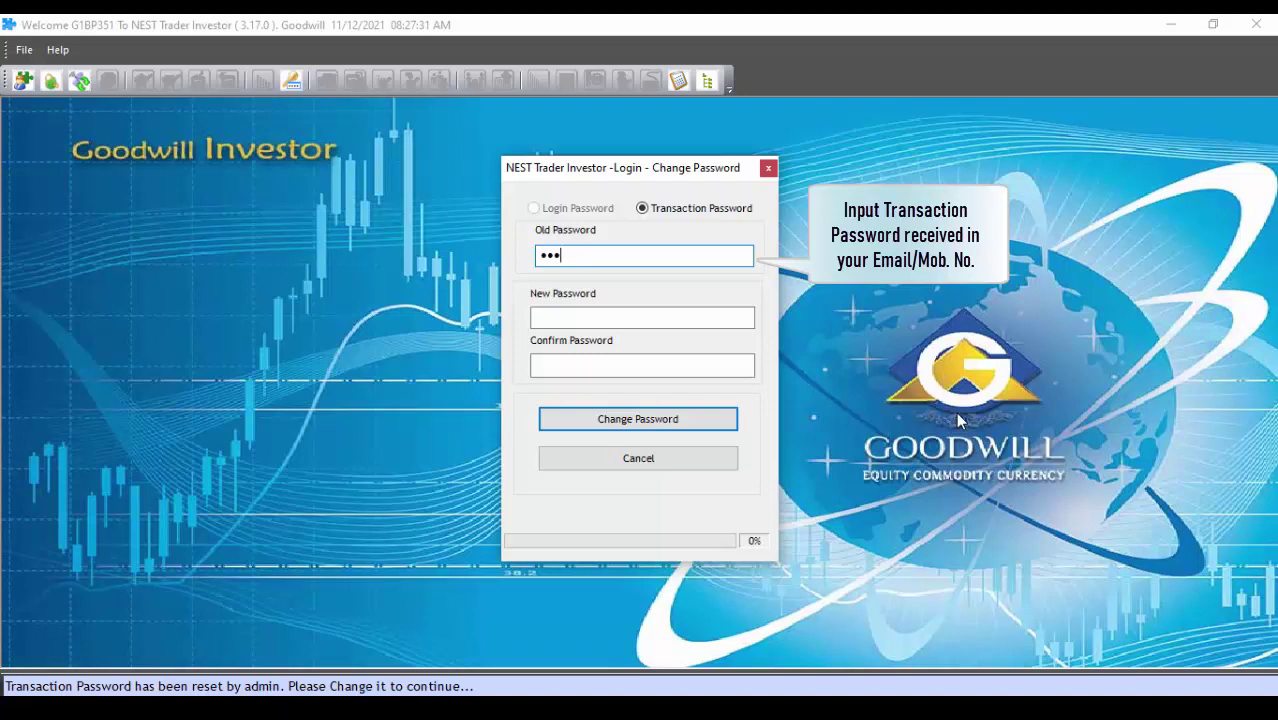
type("•••••")
left_click(640, 316)
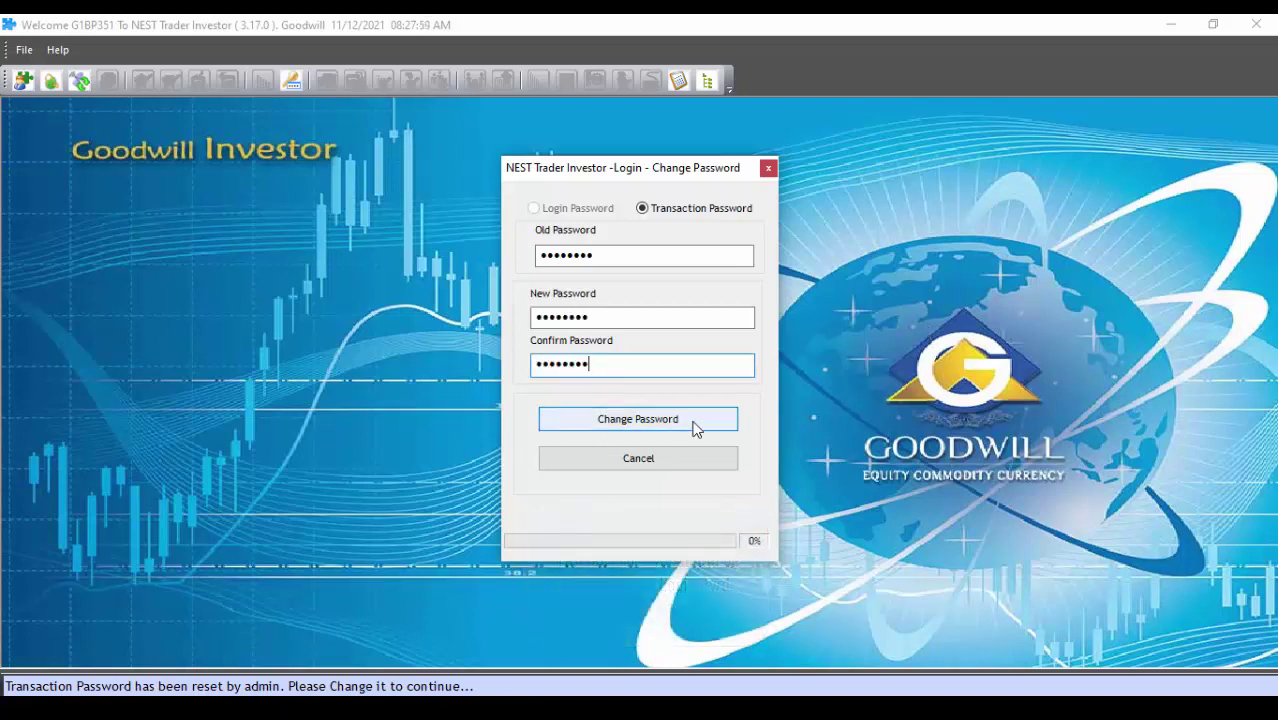
left_click(696, 426)
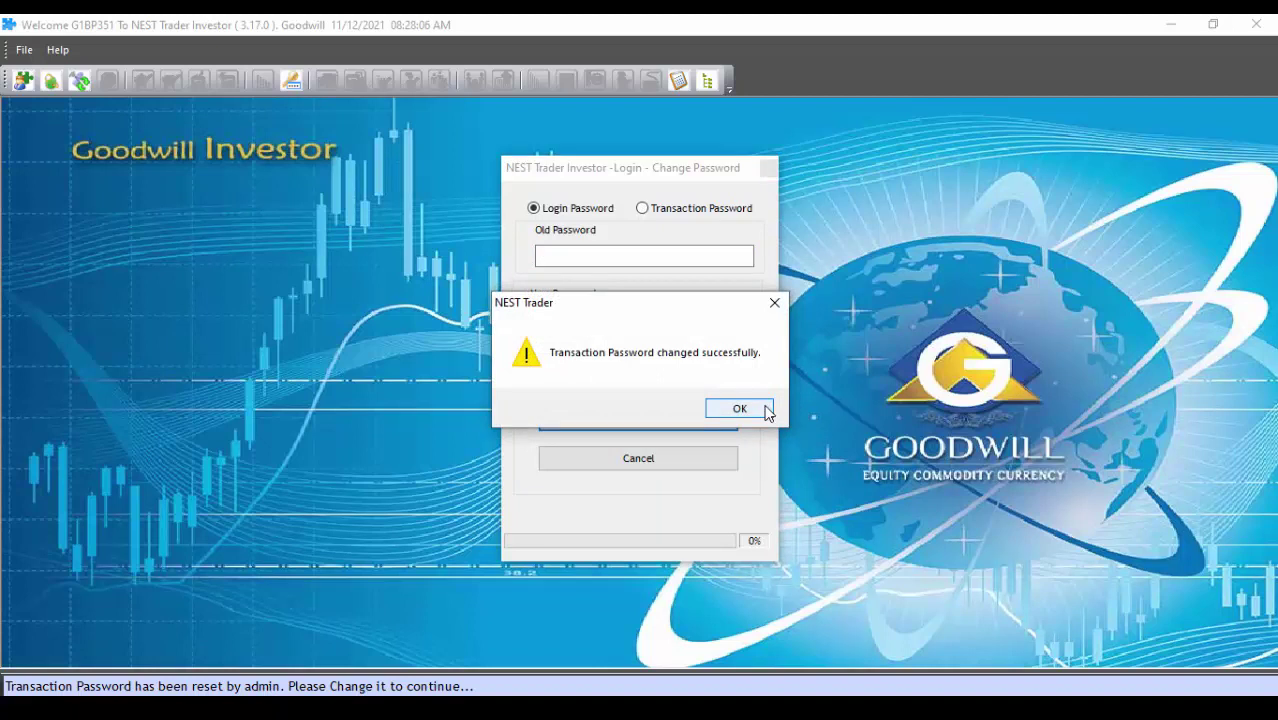
left_click(739, 409)
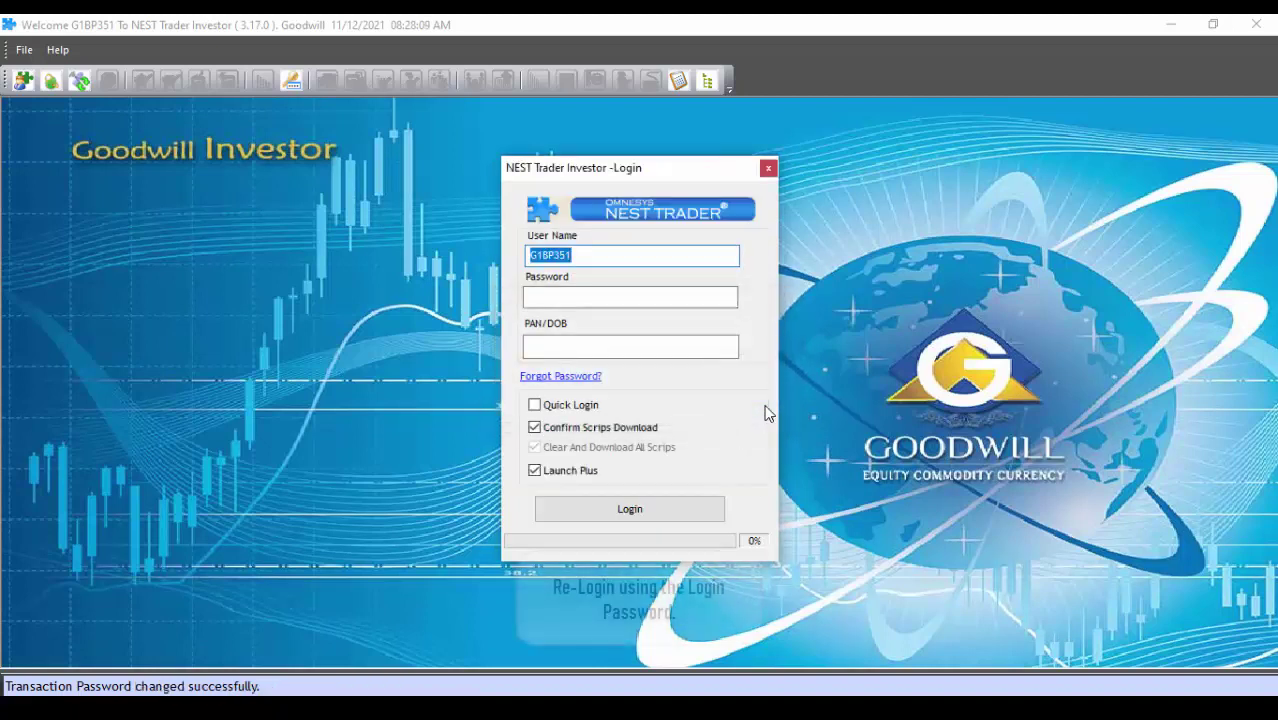
Enter the login password and submit the NEST Trader login again
left_click(615, 305)
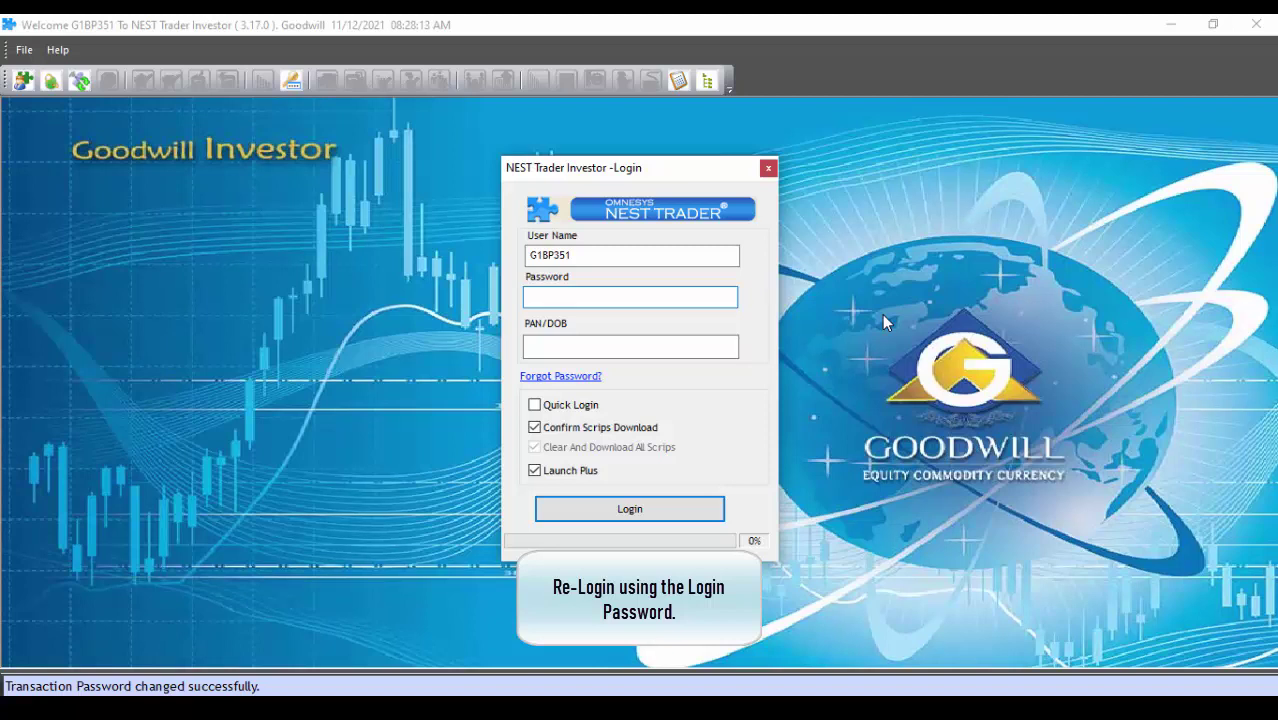
type("******")
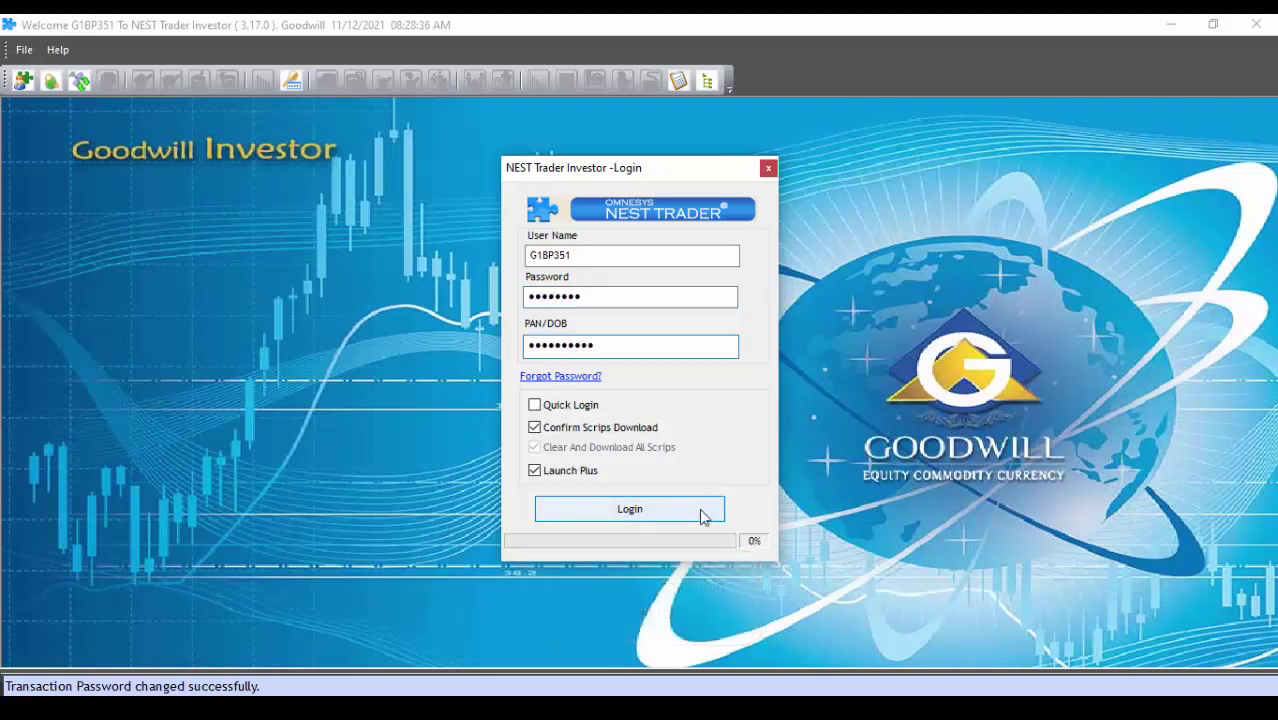
left_click(702, 514)
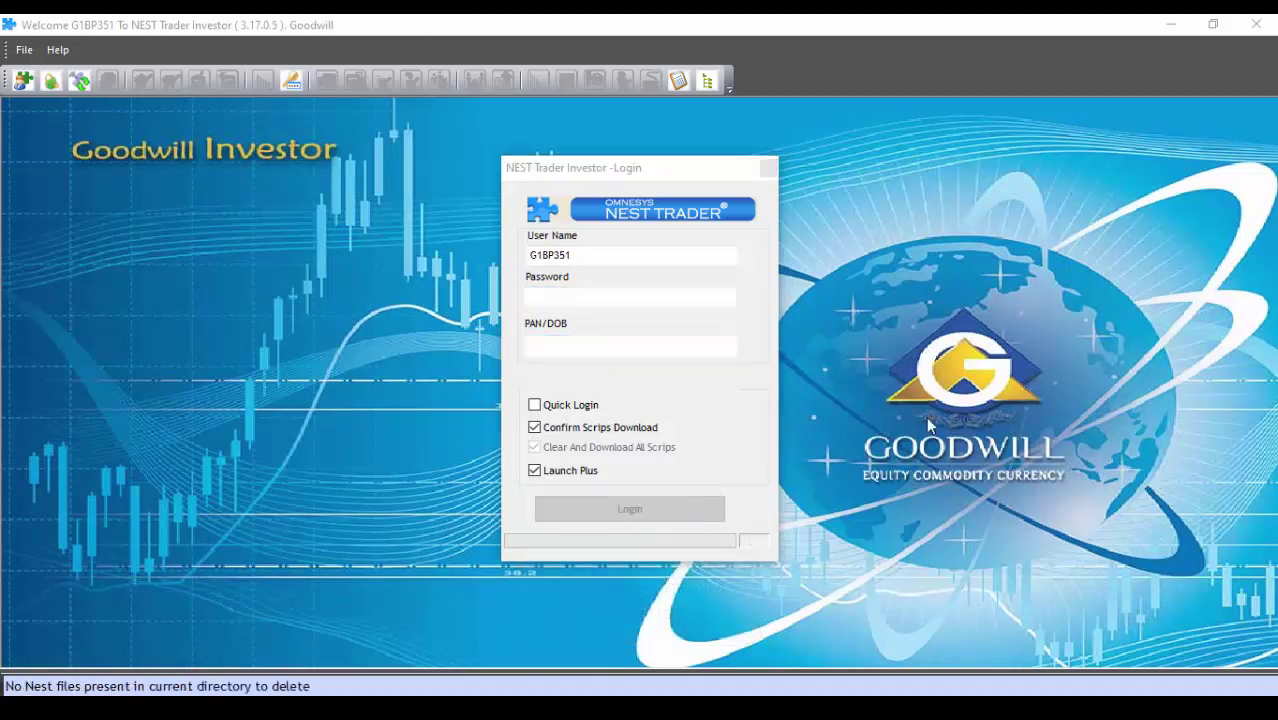